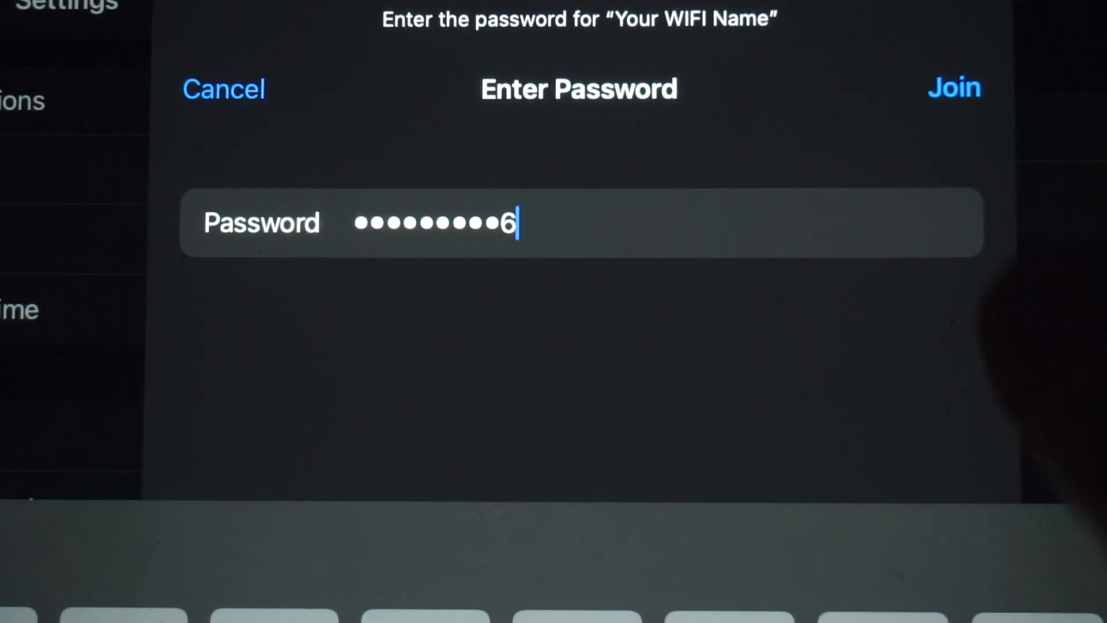
Step: Join the selected Wi-Fi network with the password already entered
{"action": "left_click", "coordinate": [955, 88]}
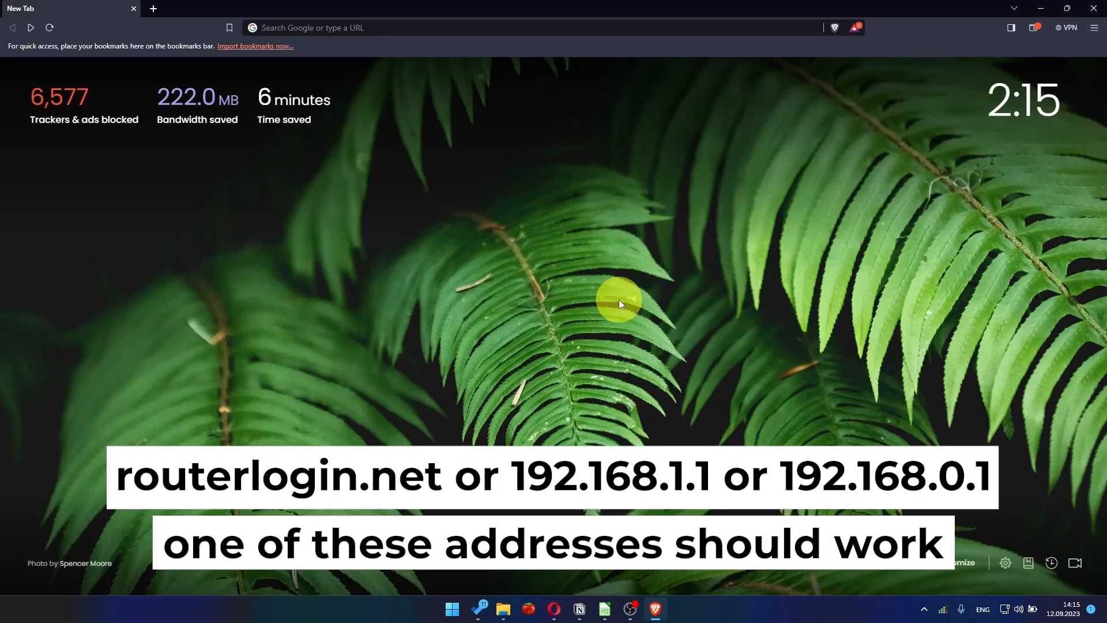
Step: Open the router's web interface at 192.168.1.1 in the browser
{"action": "left_click", "coordinate": [490, 31]}
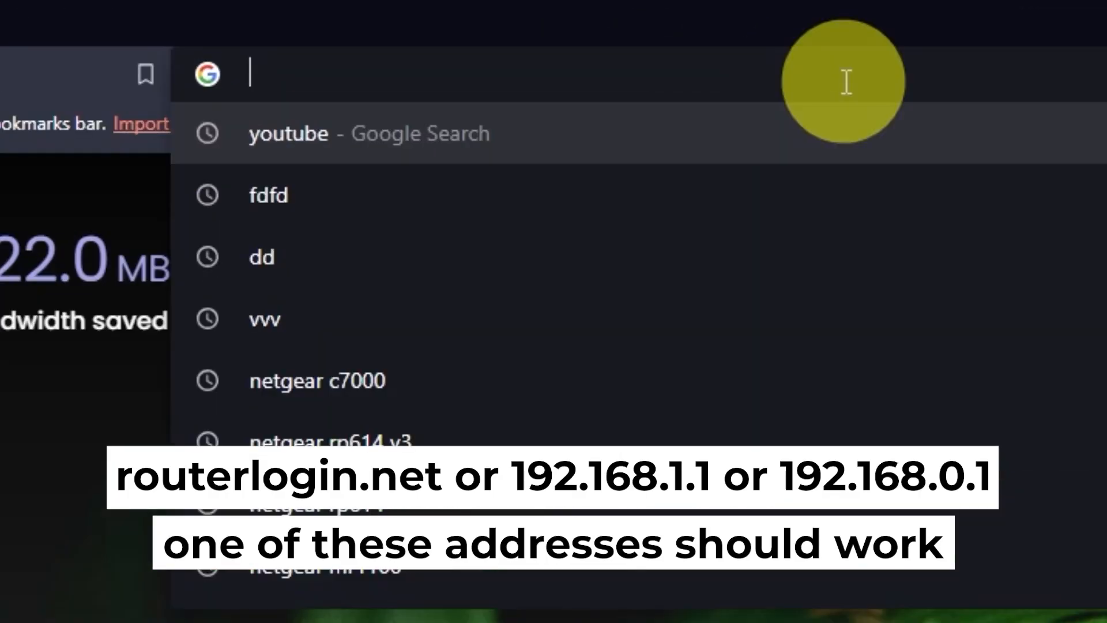
{"action": "type", "text": "192.1"}
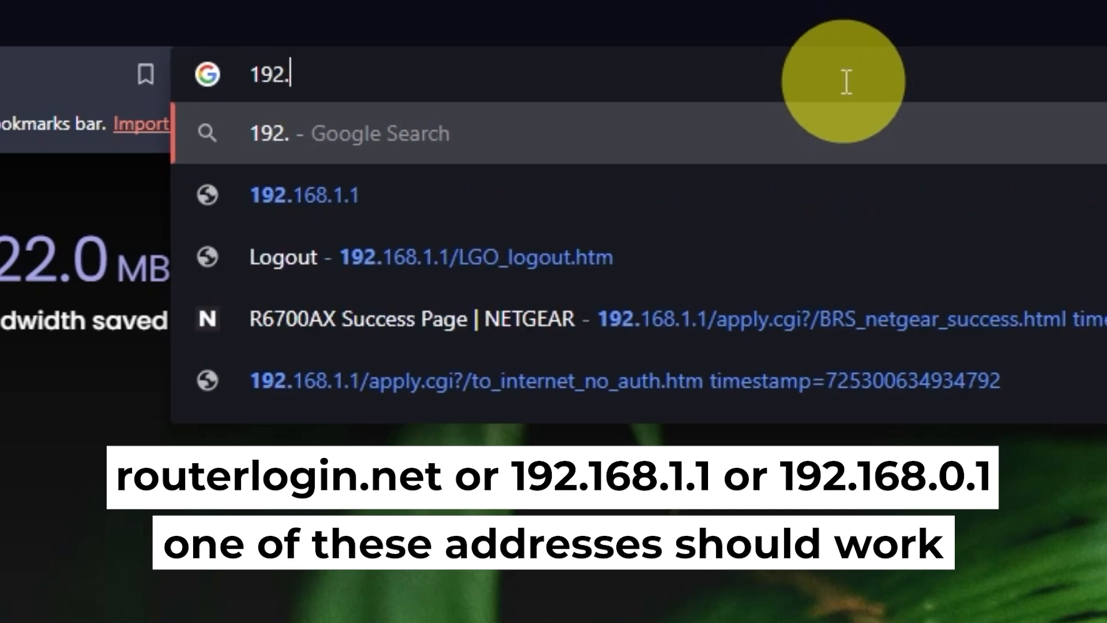
{"action": "type", "text": "68.1.1"}
{"action": "key", "text": "Return"}
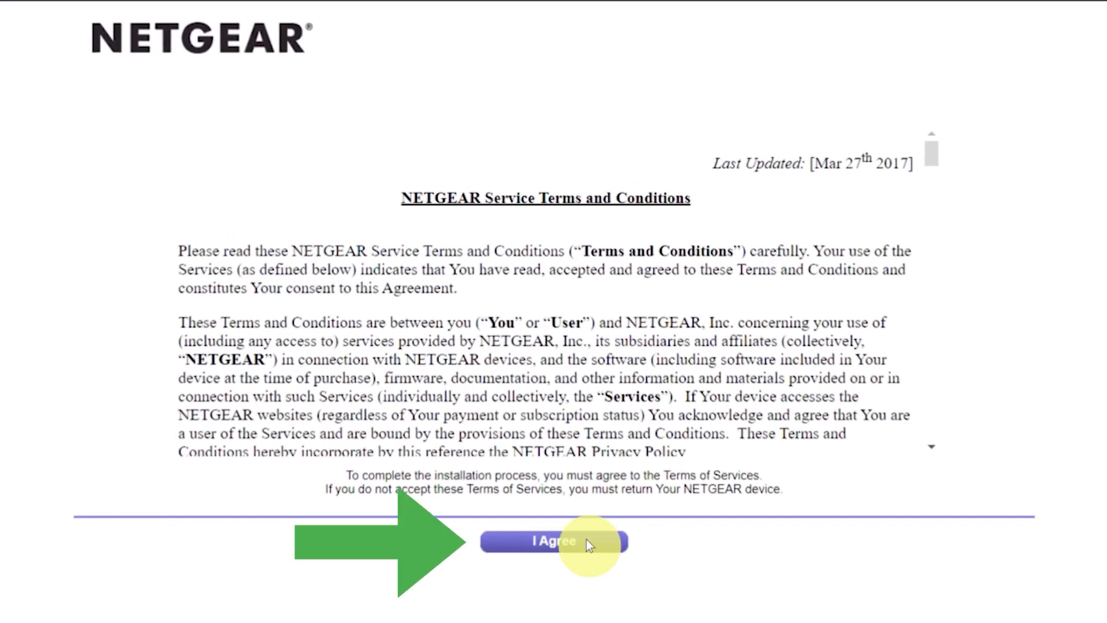
Step: Agree to the NETGEAR service terms and choose to configure the Internet connection yourself, confirming the choice
{"action": "left_click", "coordinate": [586, 542]}
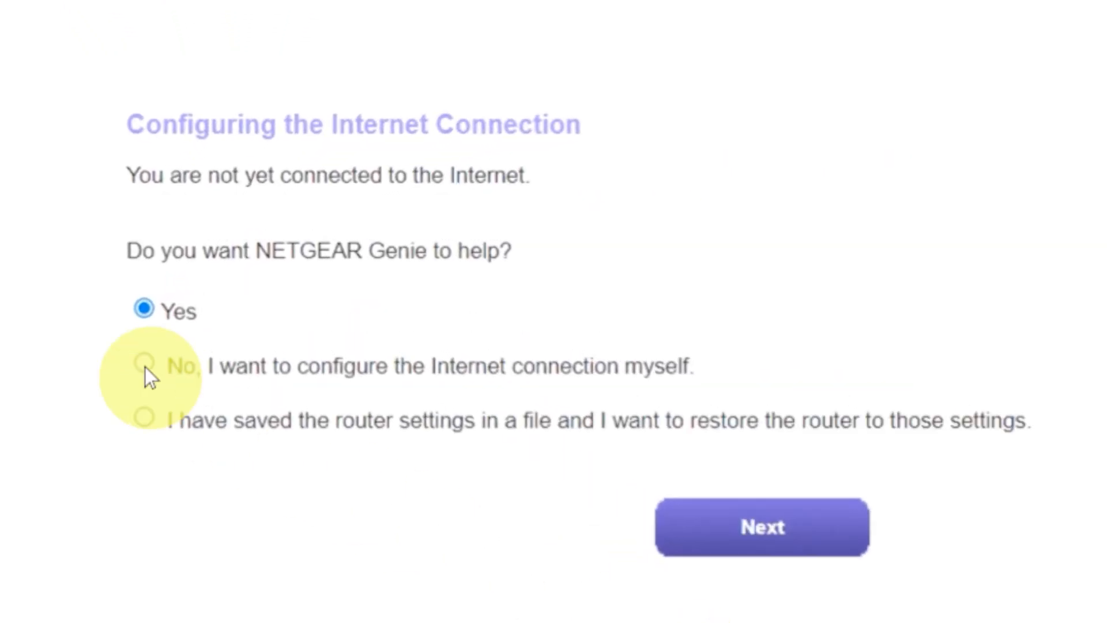
{"action": "left_click", "coordinate": [144, 365]}
{"action": "left_click", "coordinate": [703, 527]}
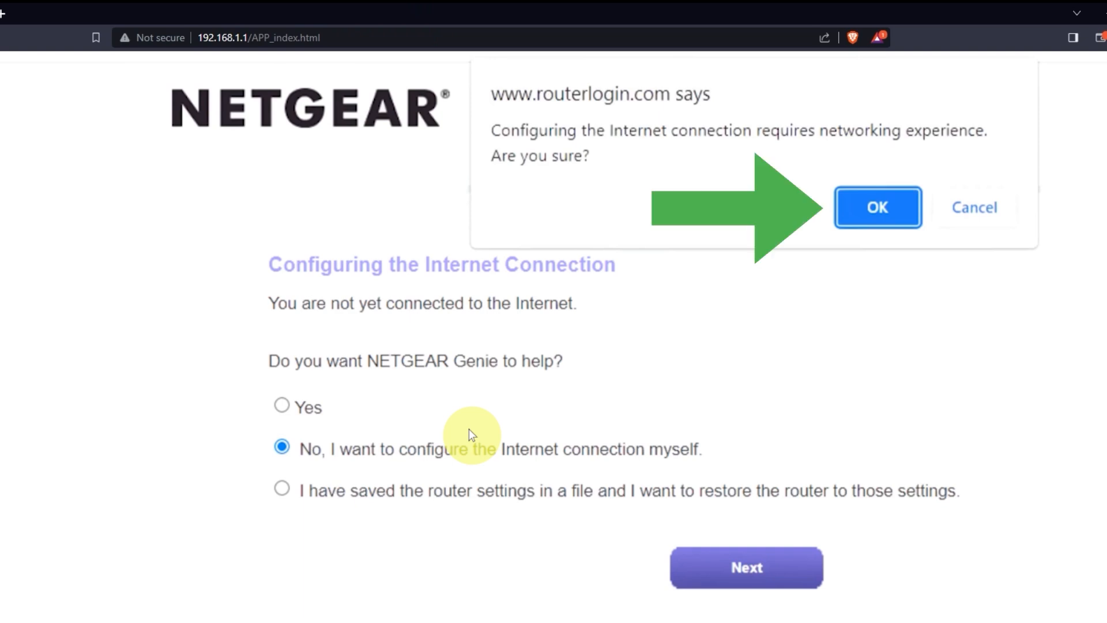
{"action": "left_click", "coordinate": [863, 206]}
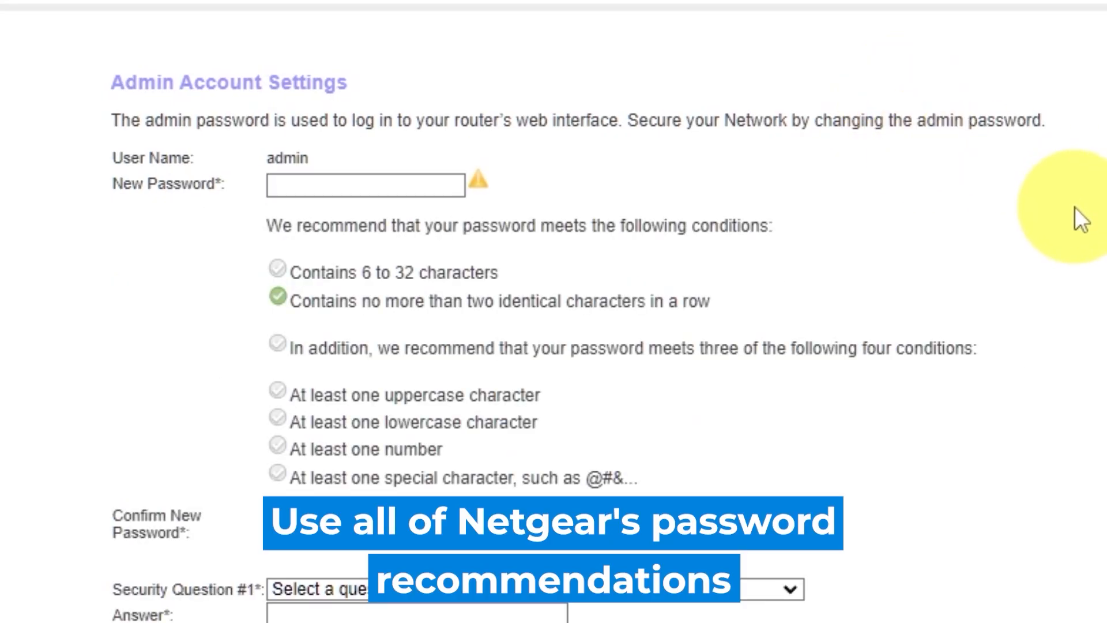
Step: Enter a new admin account password meeting the recommendations and repeat it in the confirmation field
{"action": "left_click", "coordinate": [344, 181]}
{"action": "type", "text": "••"}
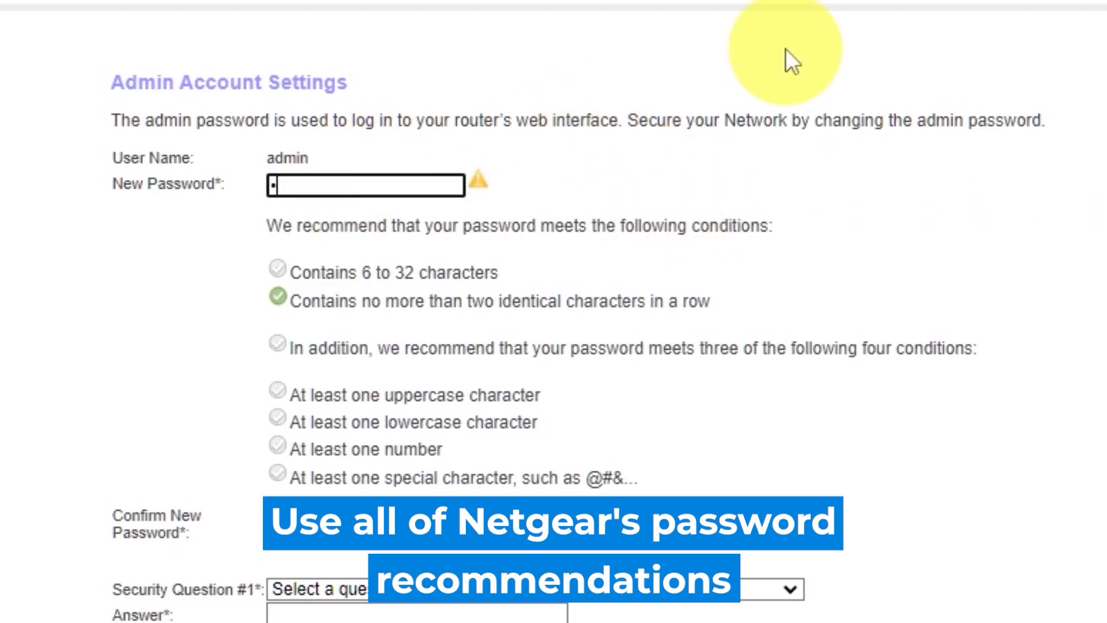
{"action": "type", "text": "••••"}
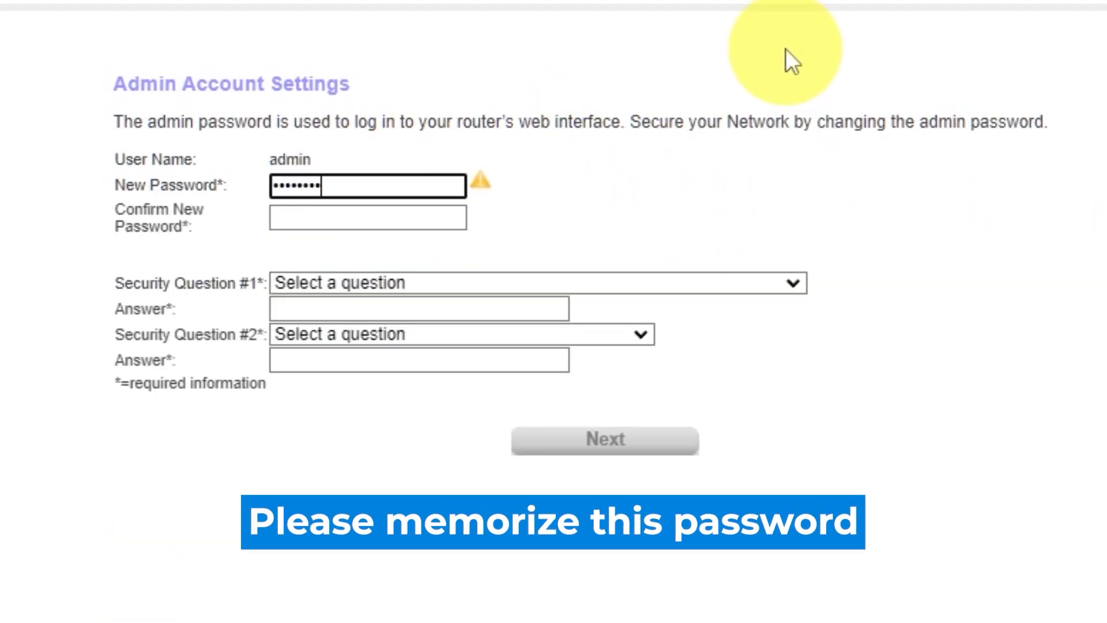
{"action": "type", "text": "••"}
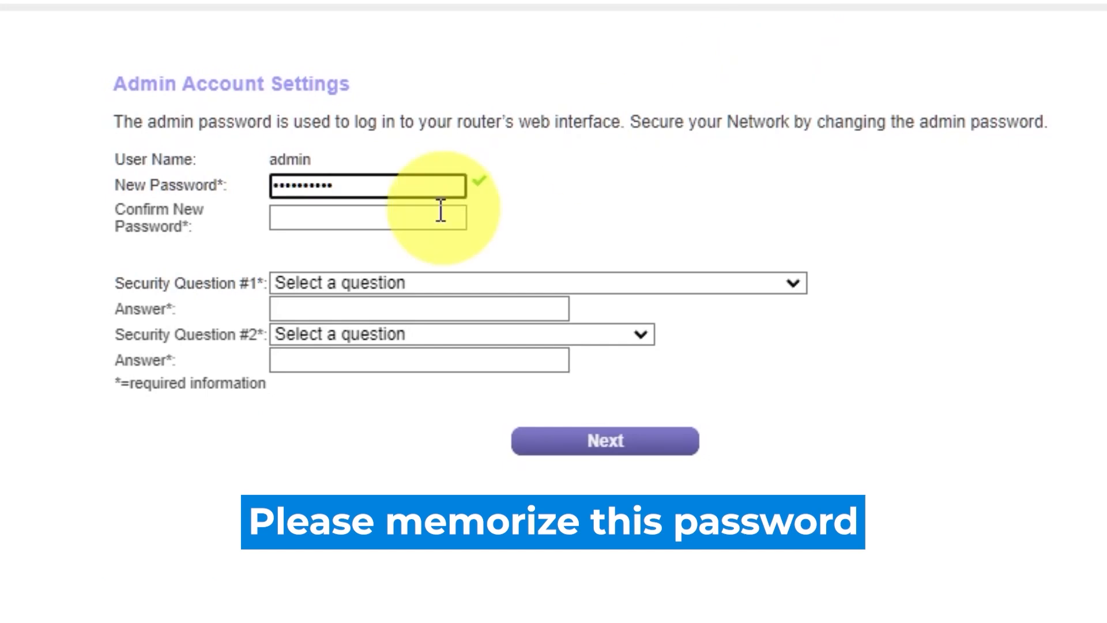
{"action": "left_click", "coordinate": [407, 218]}
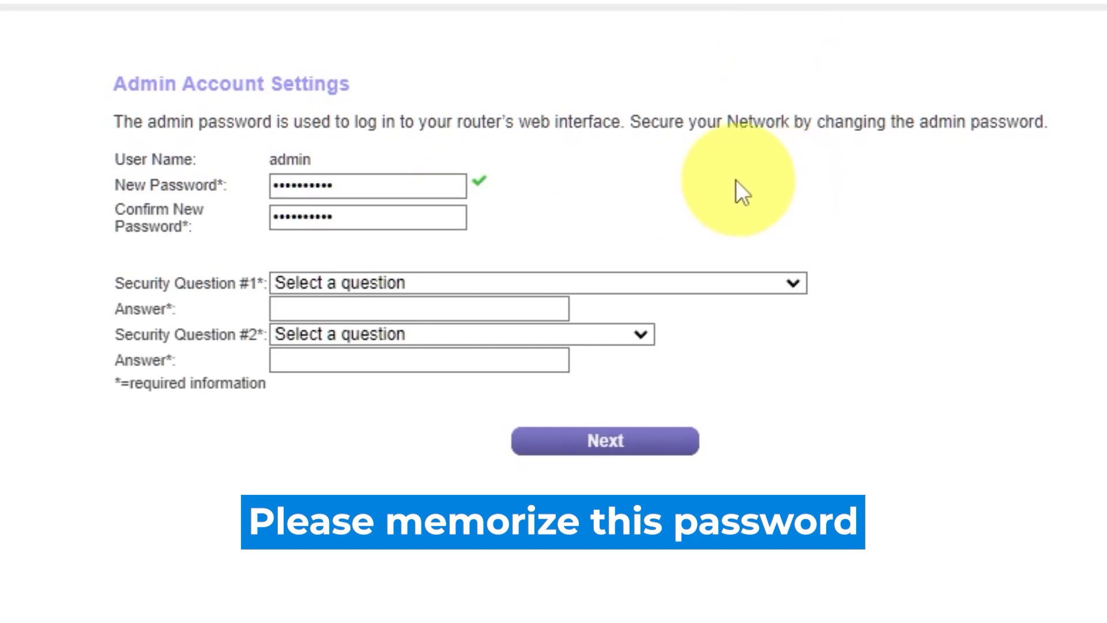
Step: Set security question #1 to "What was the name of the first school you attended?" and enter its answer
{"action": "left_click", "coordinate": [791, 282]}
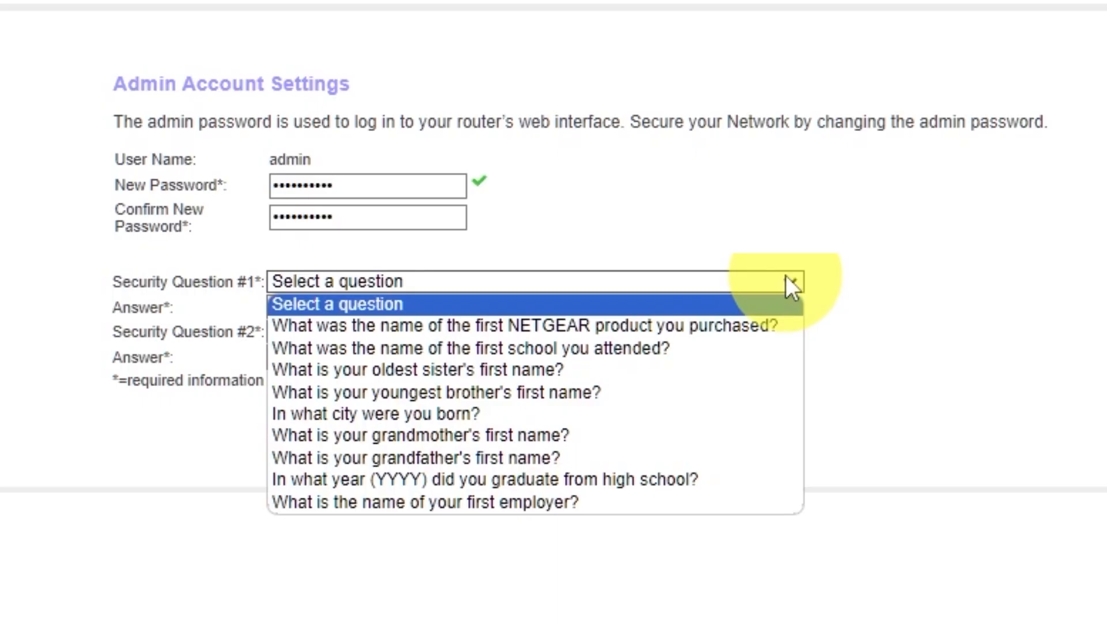
{"action": "left_click", "coordinate": [611, 348]}
{"action": "left_click", "coordinate": [553, 308]}
Step: Set security question #2 to "In what city was your father born?", enter its answer, and submit the admin account settings
{"action": "left_click", "coordinate": [636, 333]}
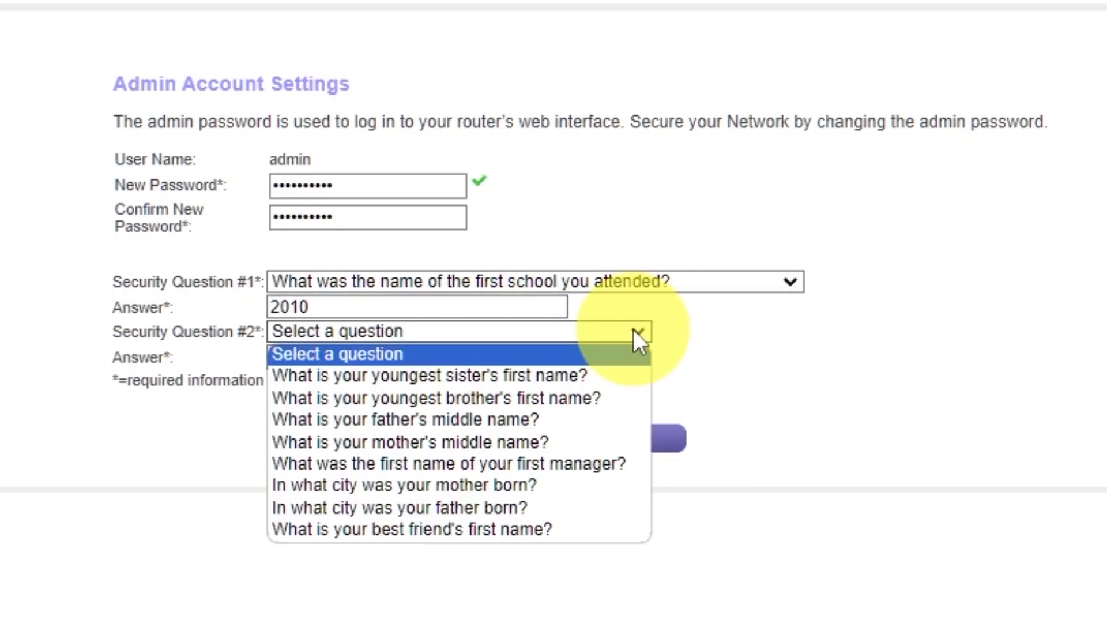
{"action": "left_click", "coordinate": [567, 508]}
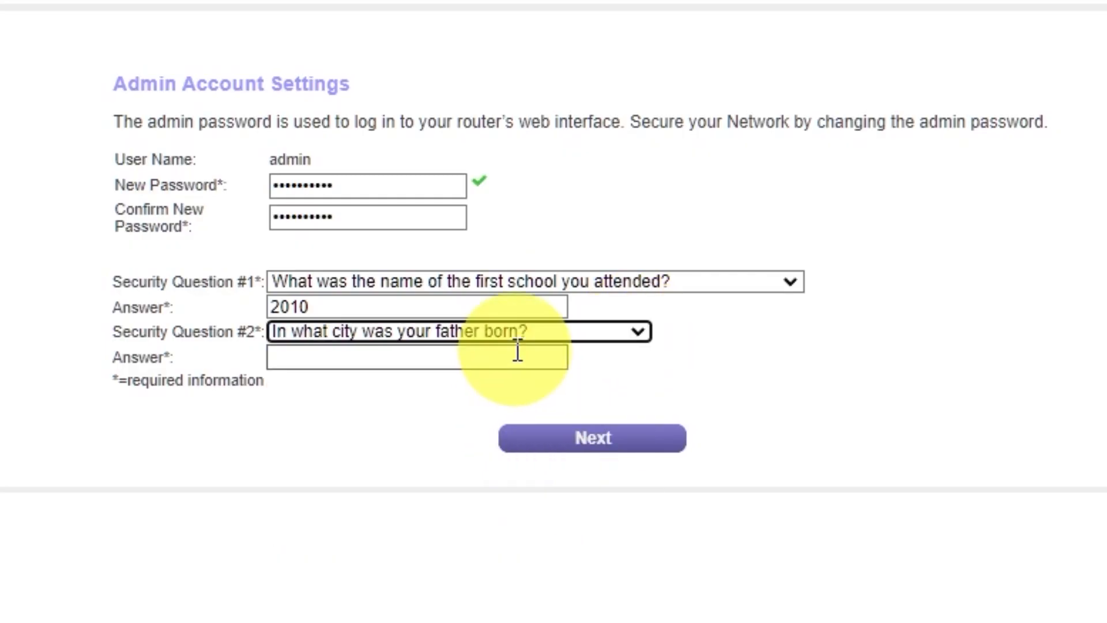
{"action": "left_click", "coordinate": [515, 356]}
{"action": "left_click", "coordinate": [738, 402]}
{"action": "left_click", "coordinate": [583, 444]}
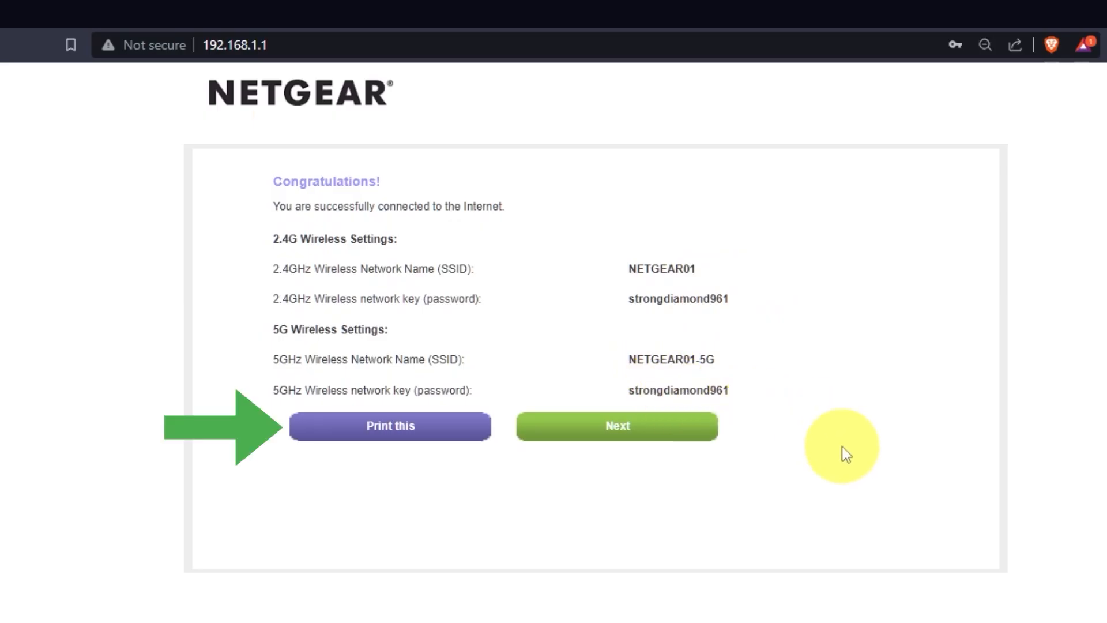
Step: Continue past the wireless settings summary and upgrade the router firmware to V1.0.0.54
{"action": "left_click", "coordinate": [675, 435]}
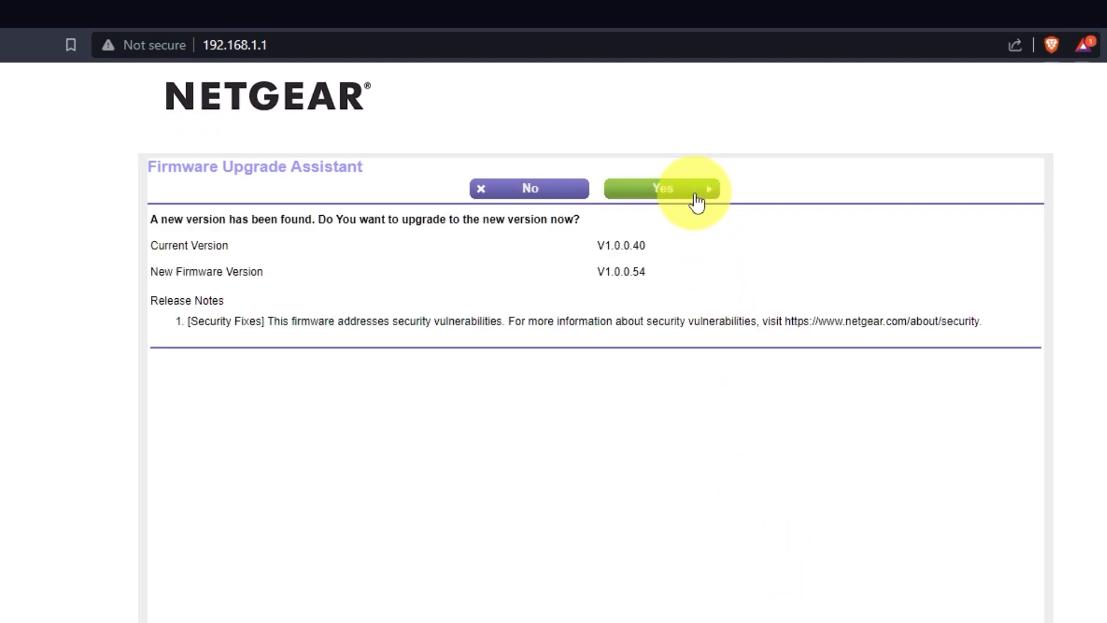
{"action": "left_click", "coordinate": [694, 195]}
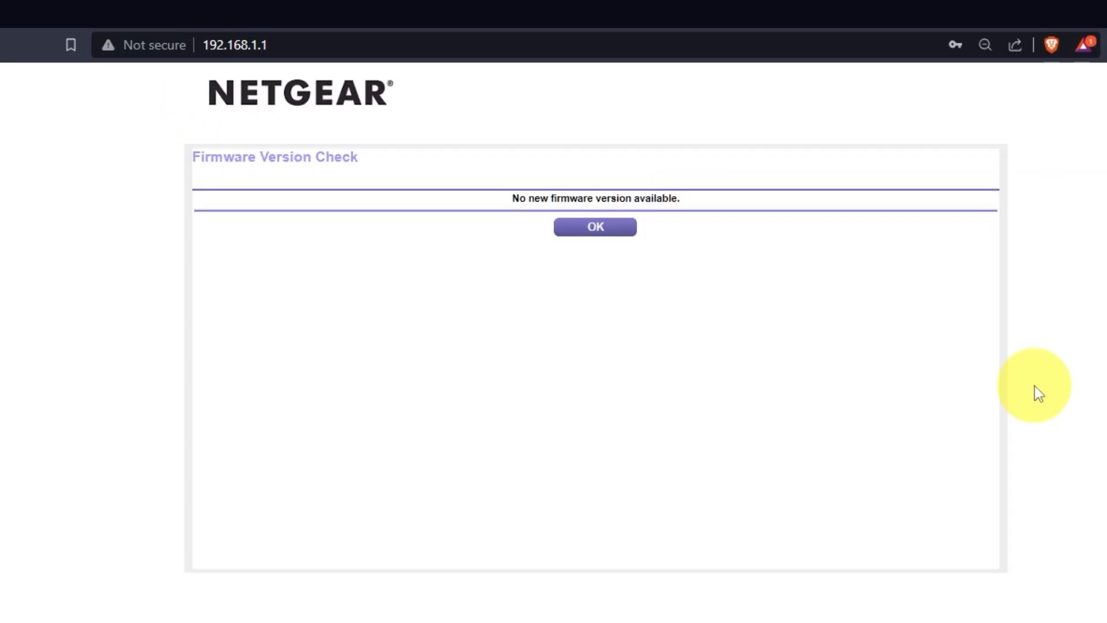
{"action": "left_click", "coordinate": [599, 226]}
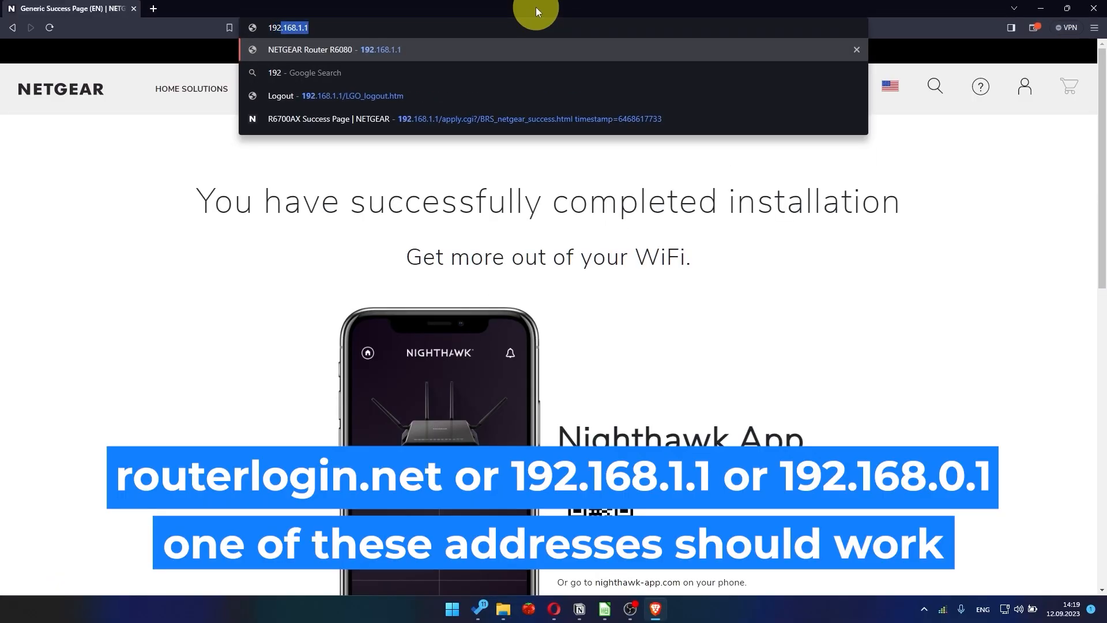
Step: Reopen the router interface at 192.168.1.1 and sign in with the username admin and the account password
{"action": "type", "text": ".168.1.1"}
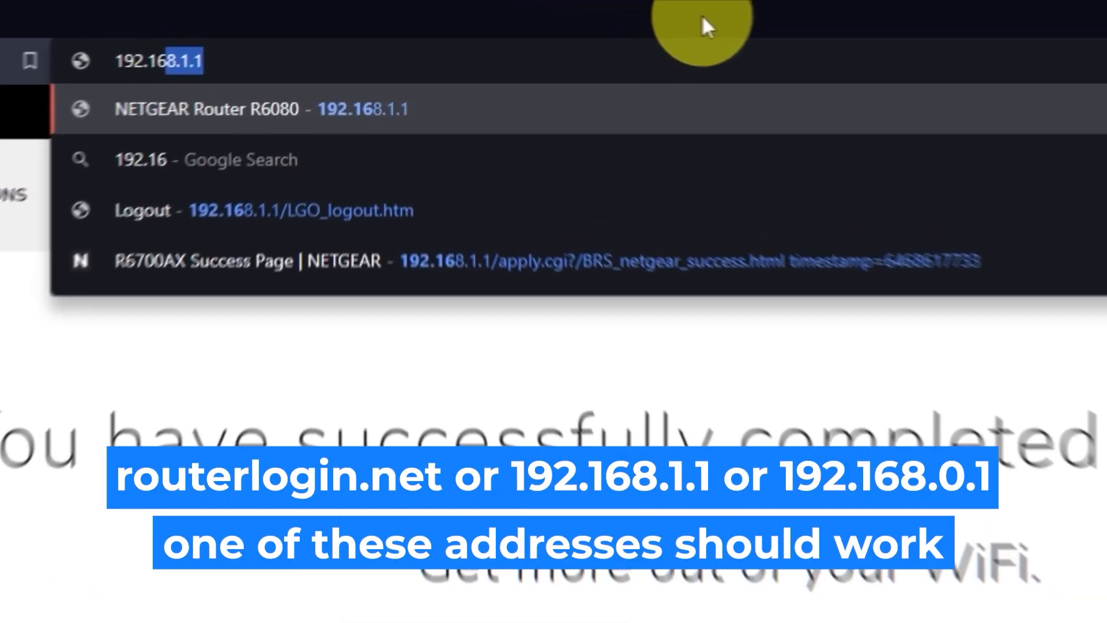
{"action": "key", "text": "Return"}
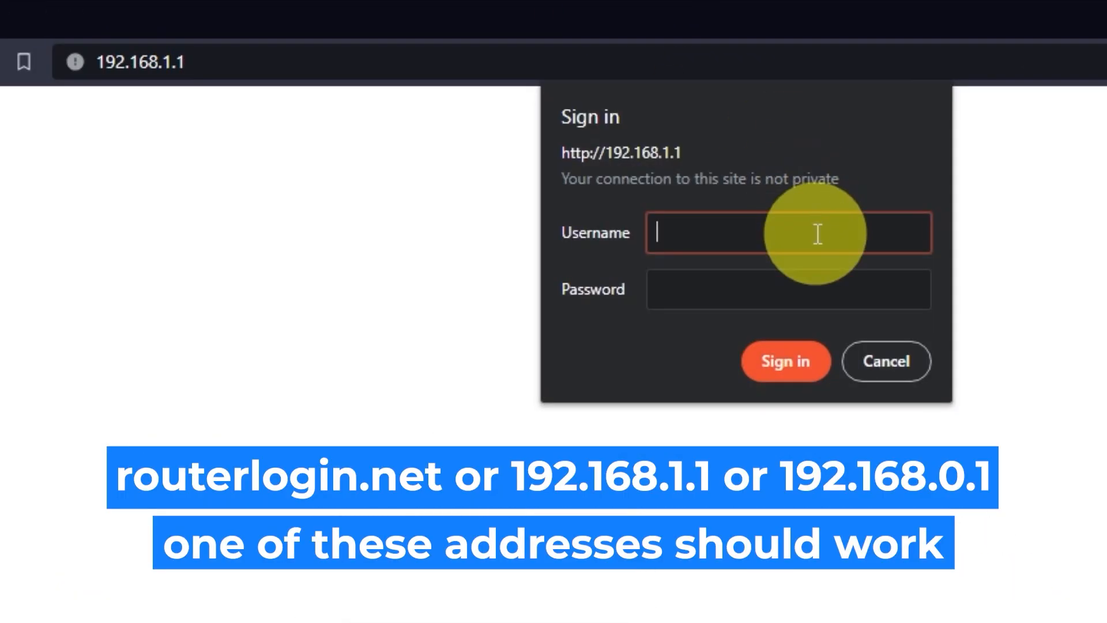
{"action": "type", "text": "admin"}
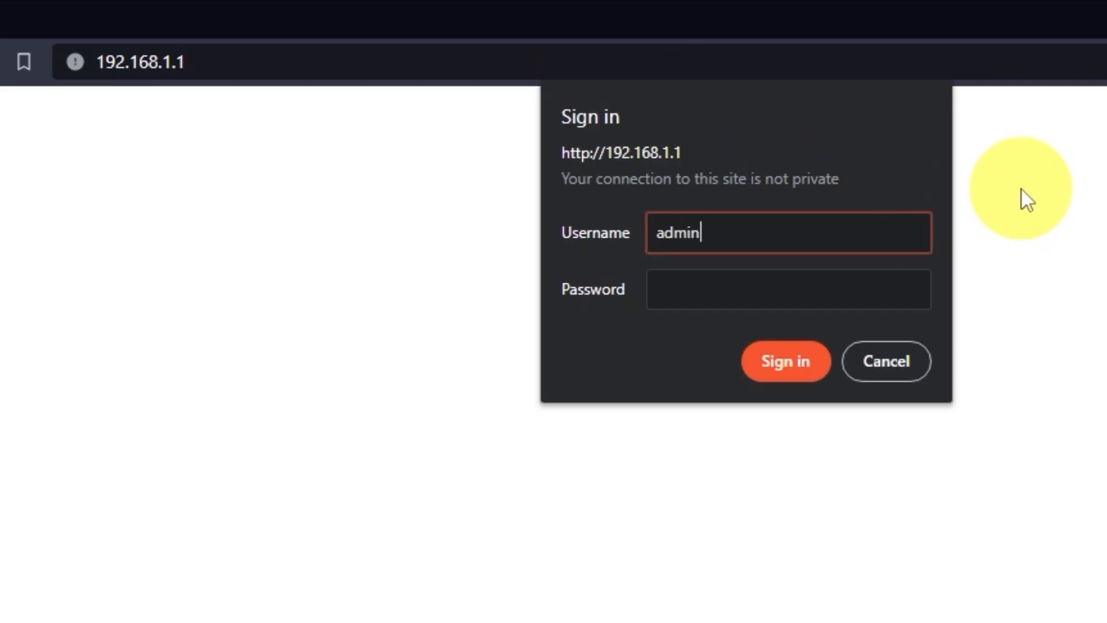
{"action": "left_click", "coordinate": [889, 292]}
{"action": "type", "text": "••••••"}
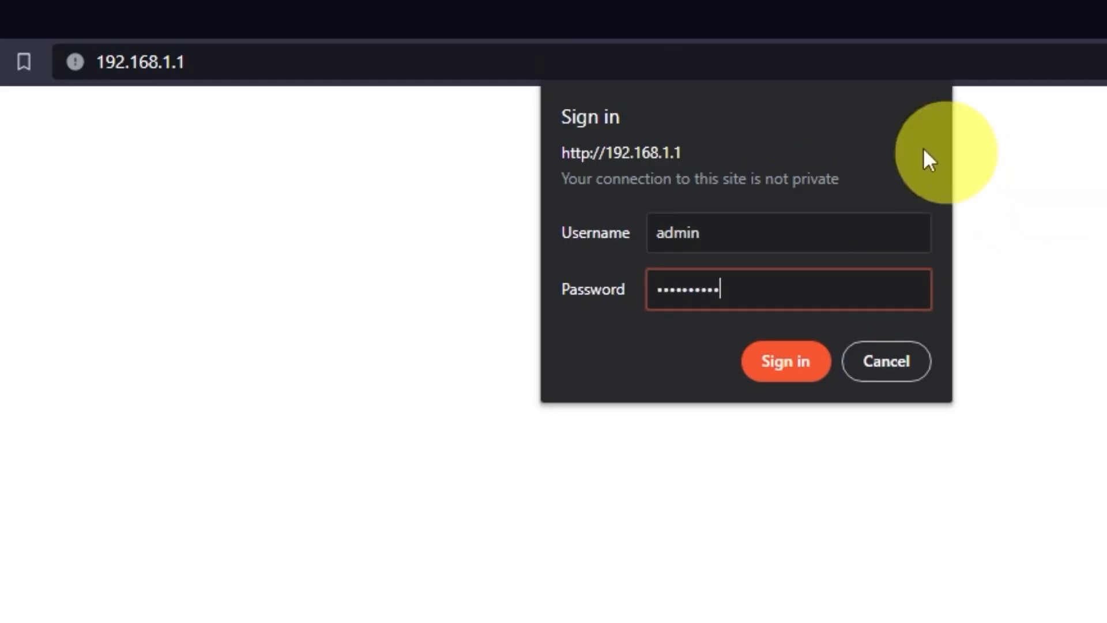
{"action": "left_click", "coordinate": [810, 372]}
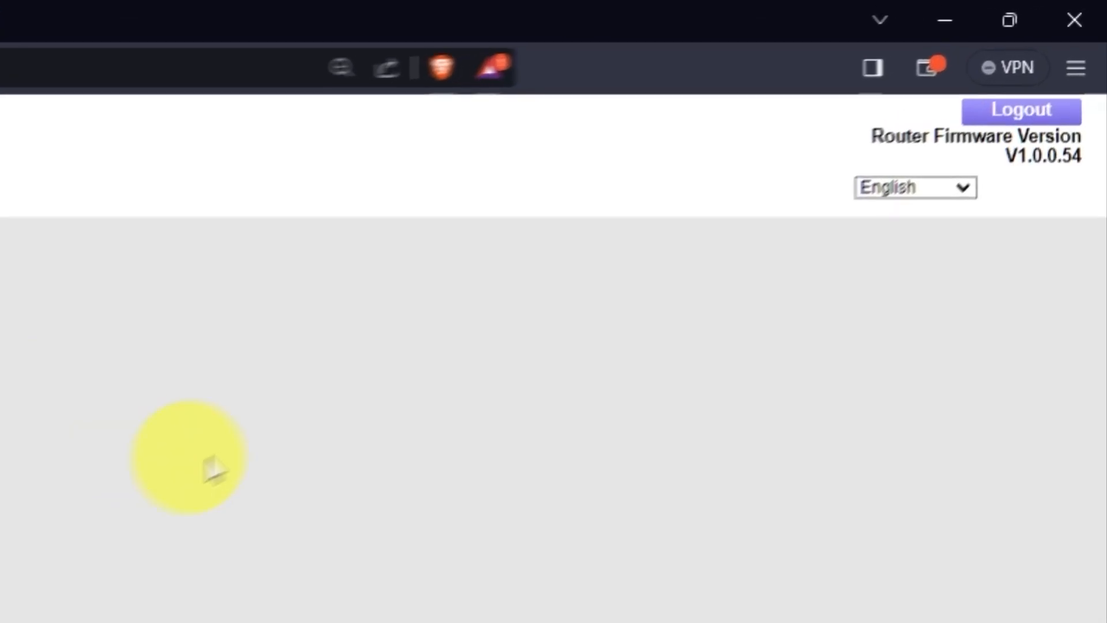
{"action": "left_click", "coordinate": [960, 188]}
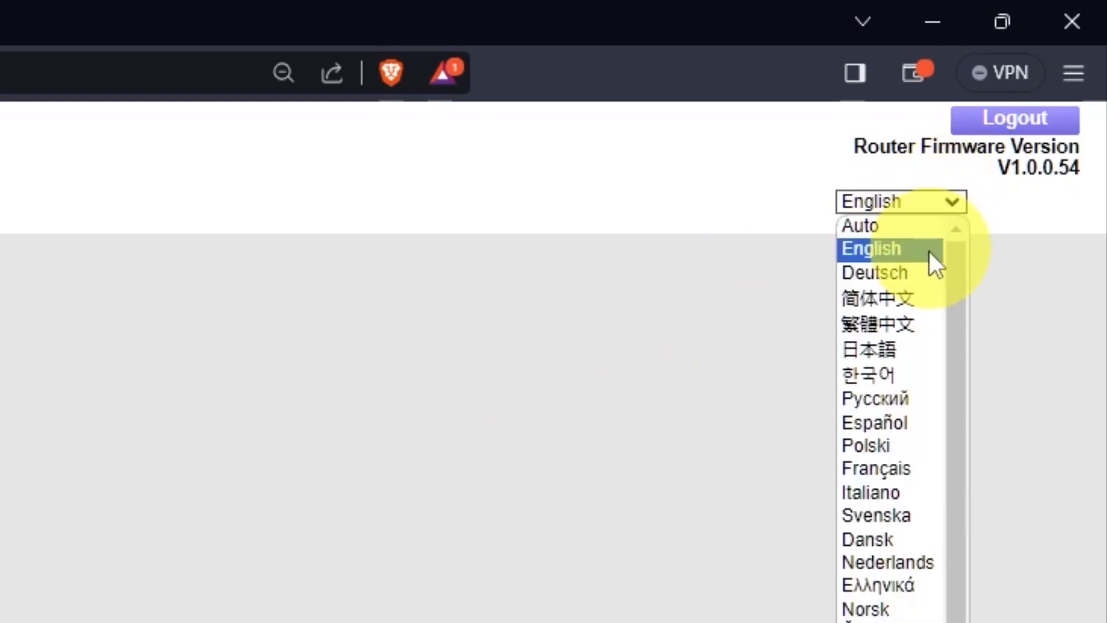
{"action": "scroll", "coordinate": [888, 385], "scroll_direction": "down", "scroll_amount": 1}
{"action": "scroll", "coordinate": [884, 396], "scroll_direction": "up", "scroll_amount": 1}
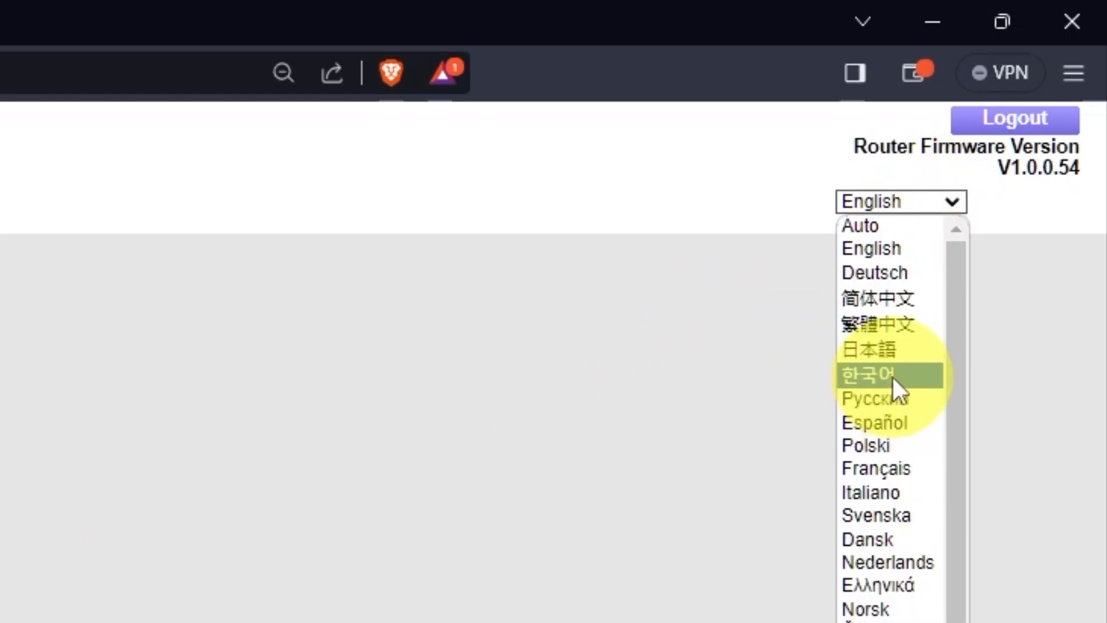
{"action": "left_click", "coordinate": [959, 196]}
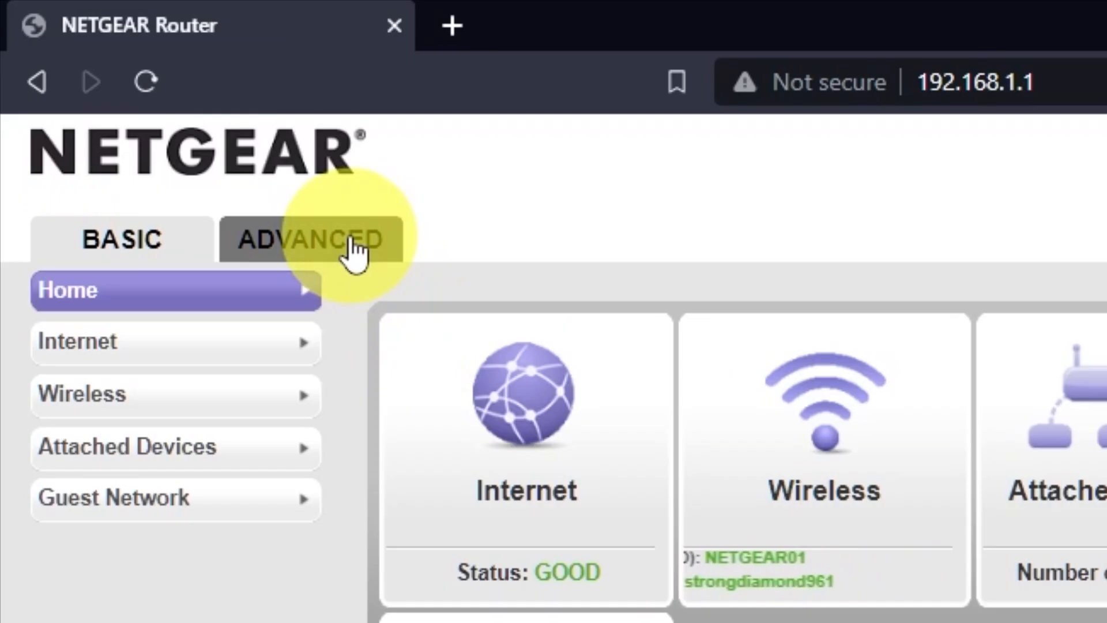
Step: Run the advanced Setup Wizard with manual router configuration and apply the Internet settings with no login and ISP-assigned addresses
{"action": "left_click", "coordinate": [350, 242]}
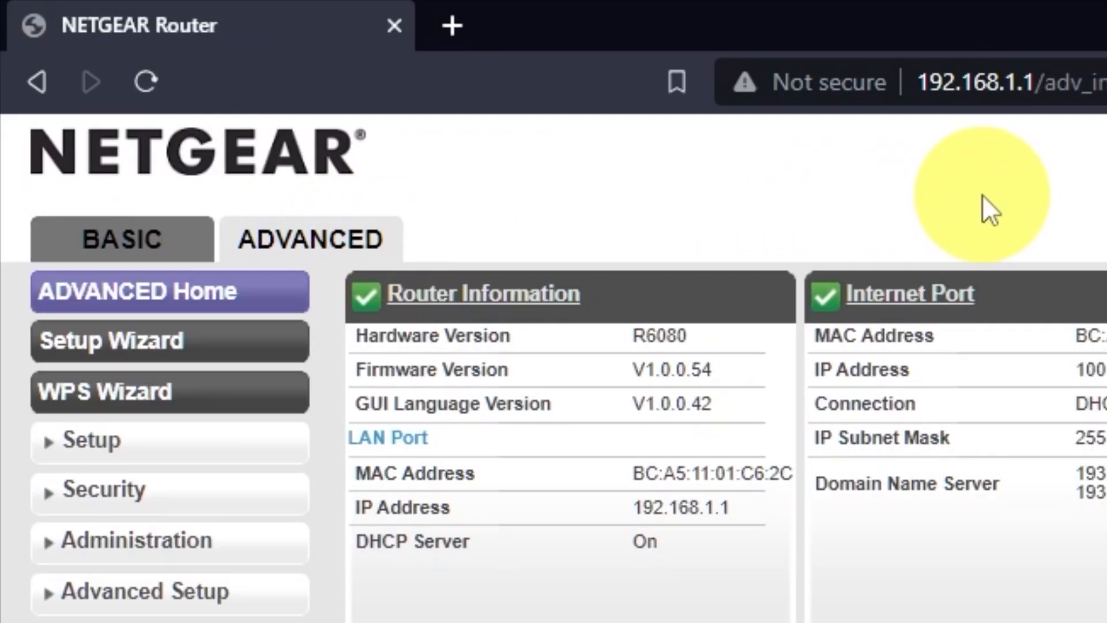
{"action": "left_click", "coordinate": [239, 343]}
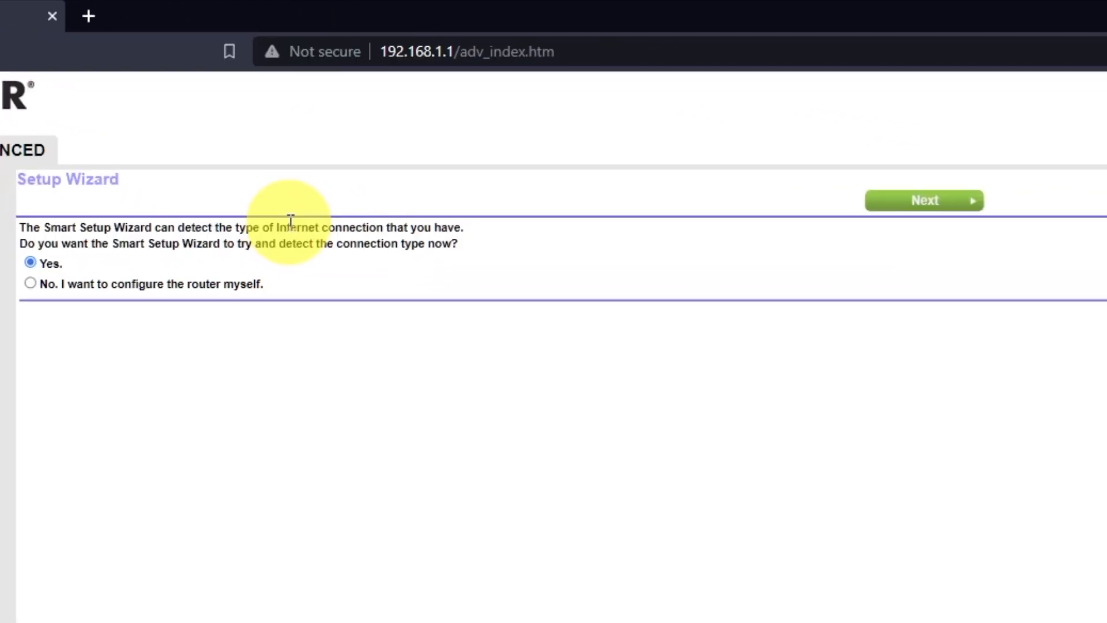
{"action": "left_click", "coordinate": [30, 282]}
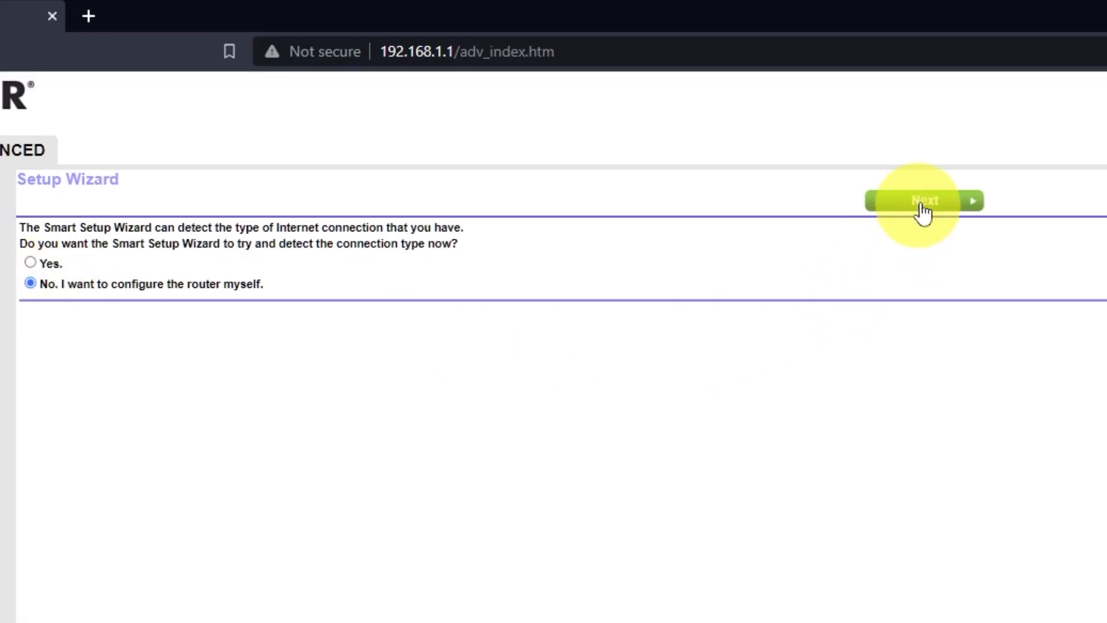
{"action": "left_click", "coordinate": [943, 200]}
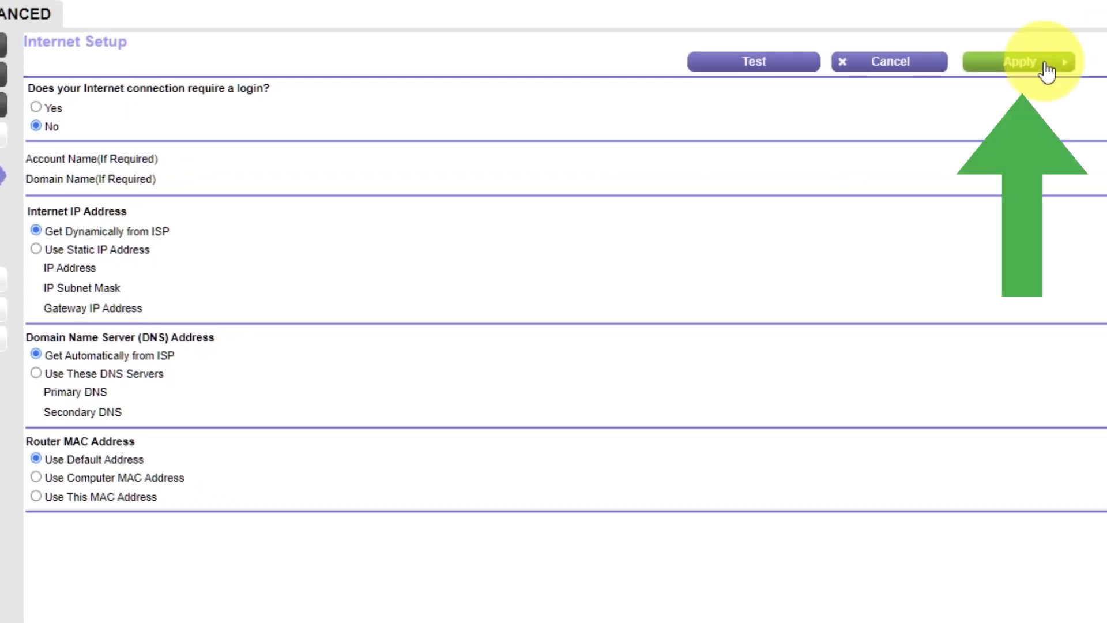
{"action": "left_click", "coordinate": [1048, 68]}
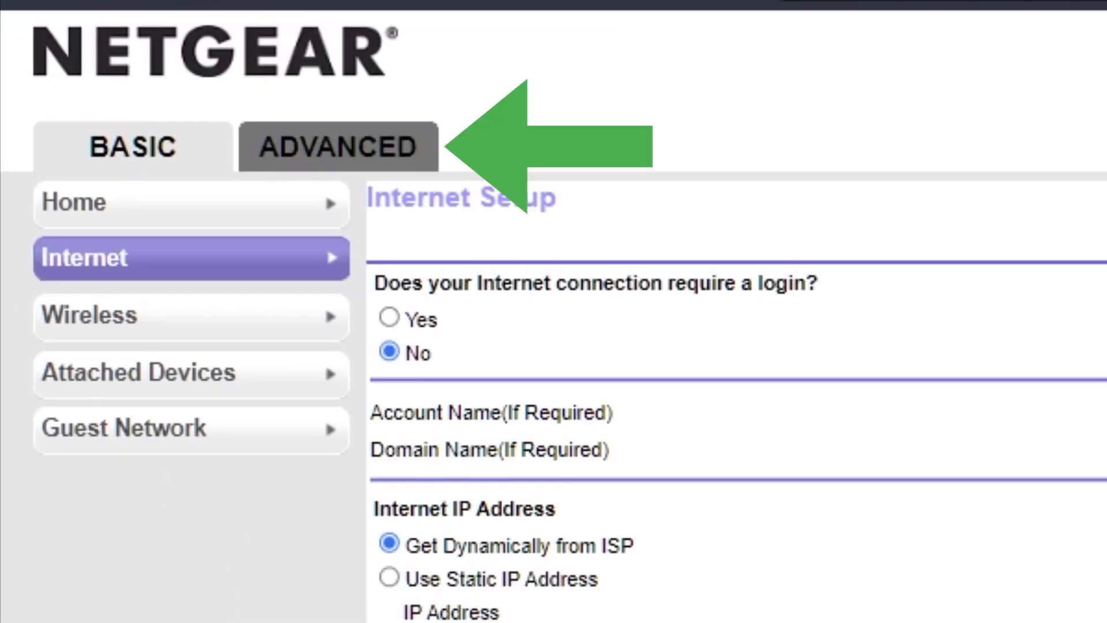
Step: Reboot the router from the advanced home page and confirm the reboot
{"action": "left_click", "coordinate": [316, 151]}
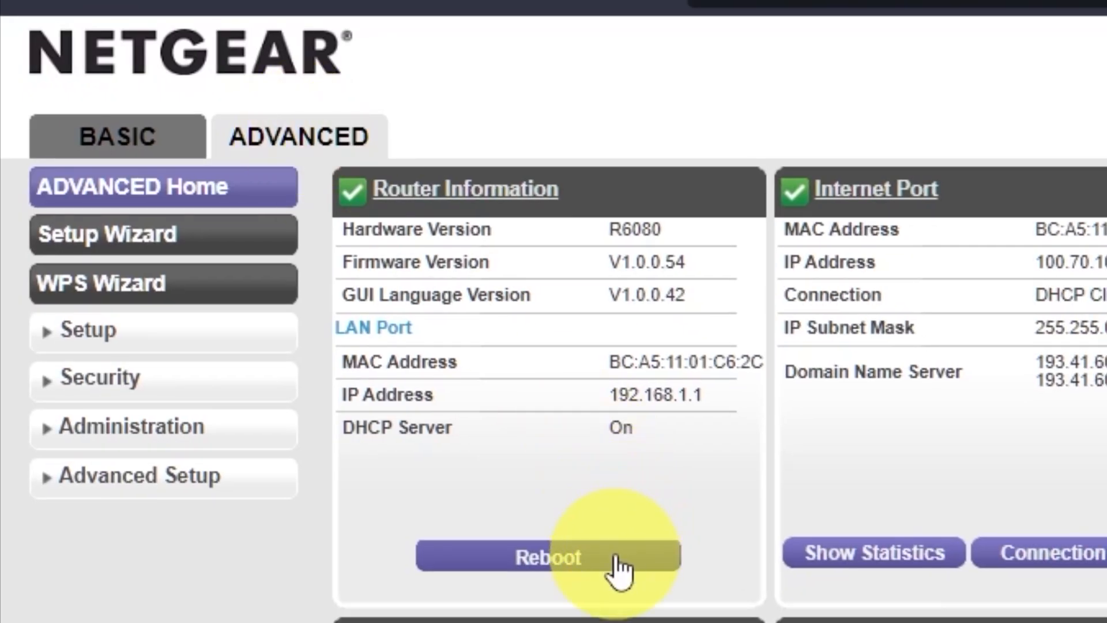
{"action": "left_click", "coordinate": [616, 559]}
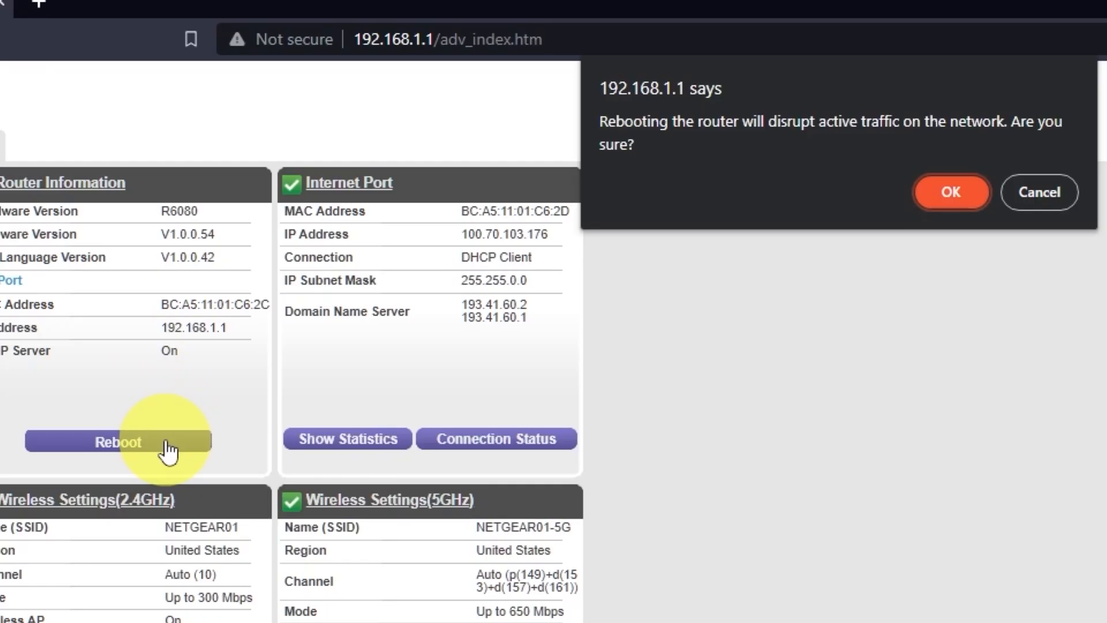
{"action": "left_click", "coordinate": [967, 192]}
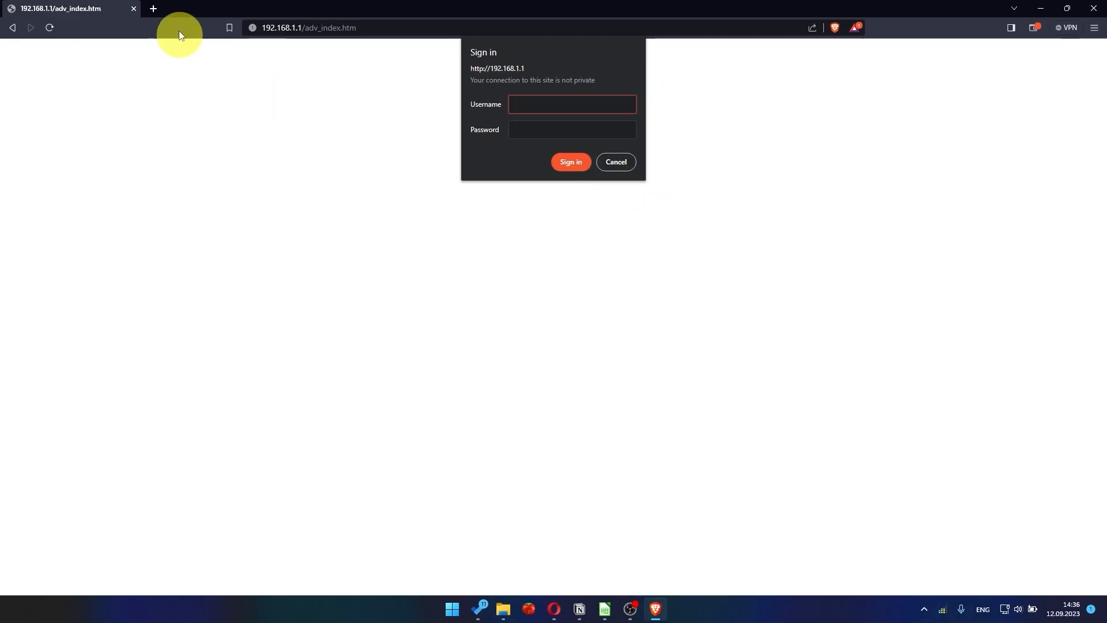
Step: Open YouTube in a new browser tab
{"action": "left_click", "coordinate": [152, 8]}
{"action": "type", "text": "you"}
{"action": "key", "text": "Return"}
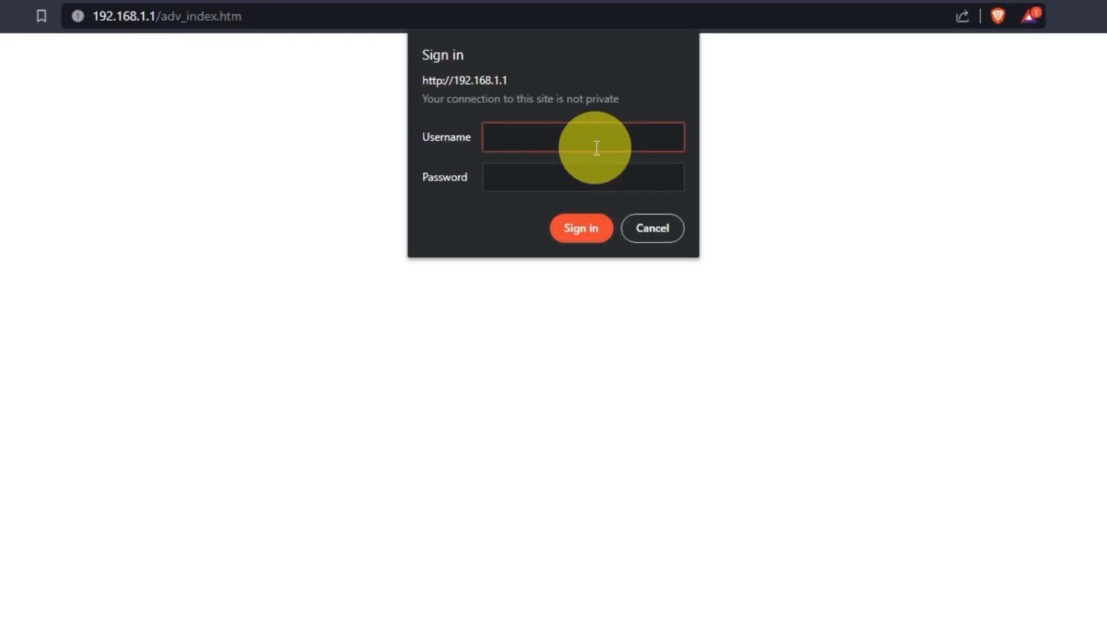
Step: Sign in to the router interface at 192.168.1.1 with the username admin and the account password
{"action": "type", "text": "admin"}
{"action": "key", "text": "Tab"}
{"action": "type", "text": "*********"}
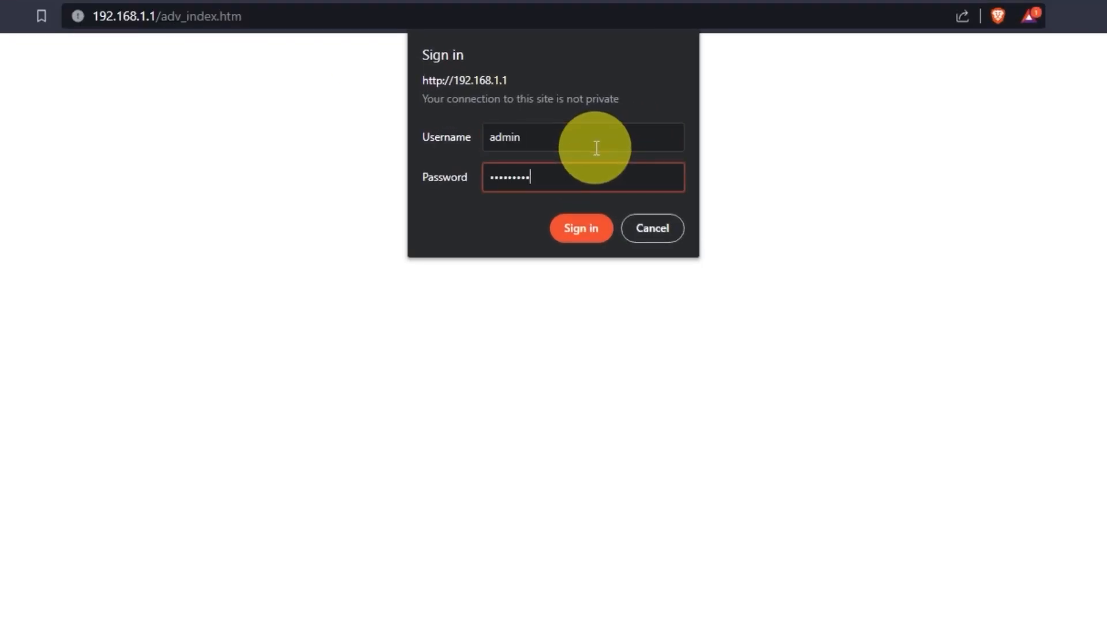
{"action": "left_click", "coordinate": [592, 227]}
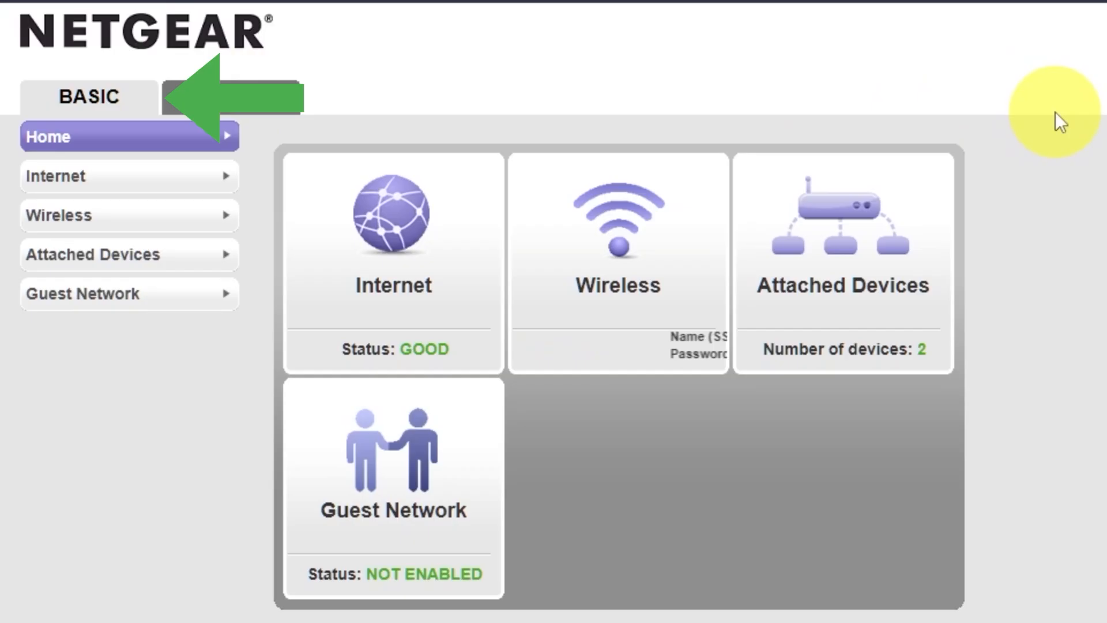
Step: Set the router MAC address to Use Computer MAC Address in the basic Internet settings and apply the change
{"action": "left_click", "coordinate": [111, 183]}
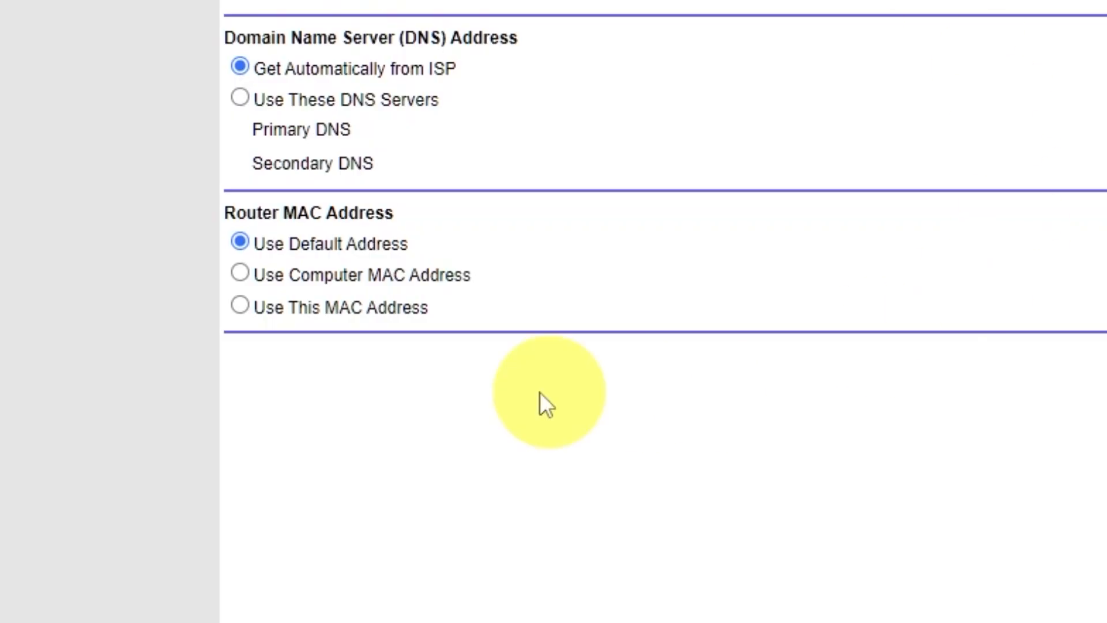
{"action": "left_click", "coordinate": [239, 273]}
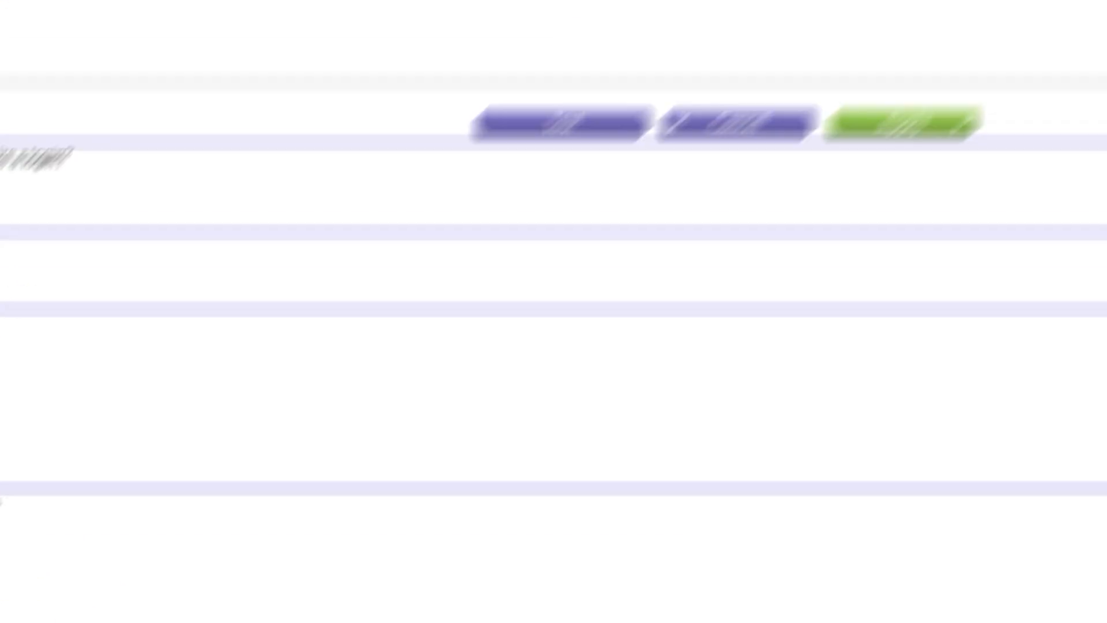
{"action": "left_click", "coordinate": [915, 150]}
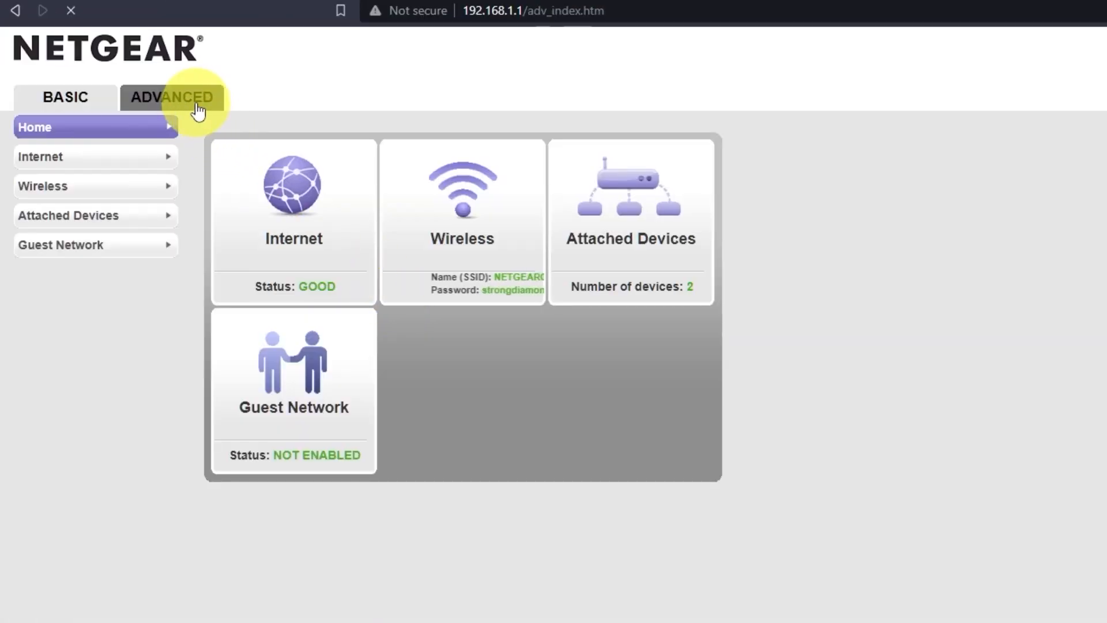
Step: Reboot the router from the advanced home page to restart it with the changed MAC address setting, confirming the reboot
{"action": "left_click", "coordinate": [198, 109]}
{"action": "left_click", "coordinate": [316, 343]}
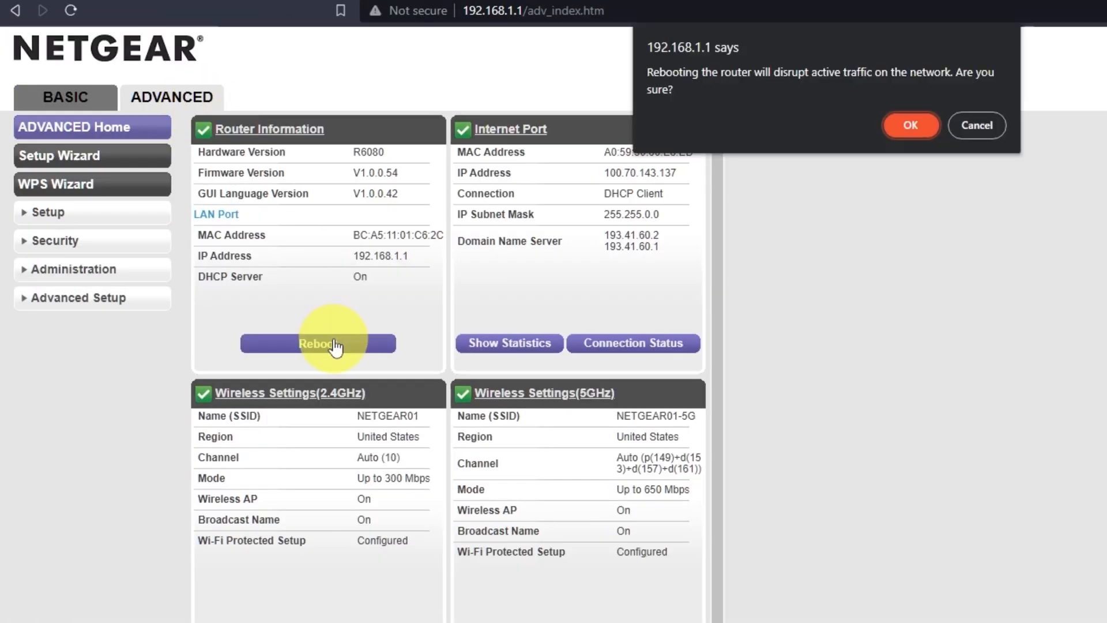
{"action": "left_click", "coordinate": [917, 124]}
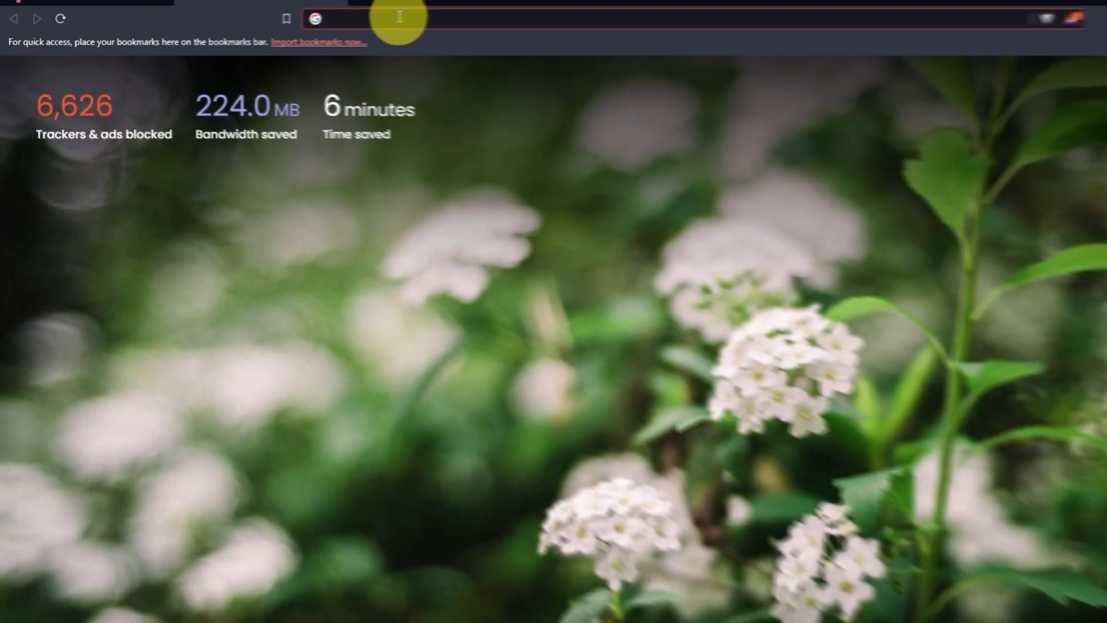
Step: Search the web for youtube in a new browser tab to test the Internet connection
{"action": "left_click", "coordinate": [319, 26]}
{"action": "type", "text": "you"}
{"action": "key", "text": "Return"}
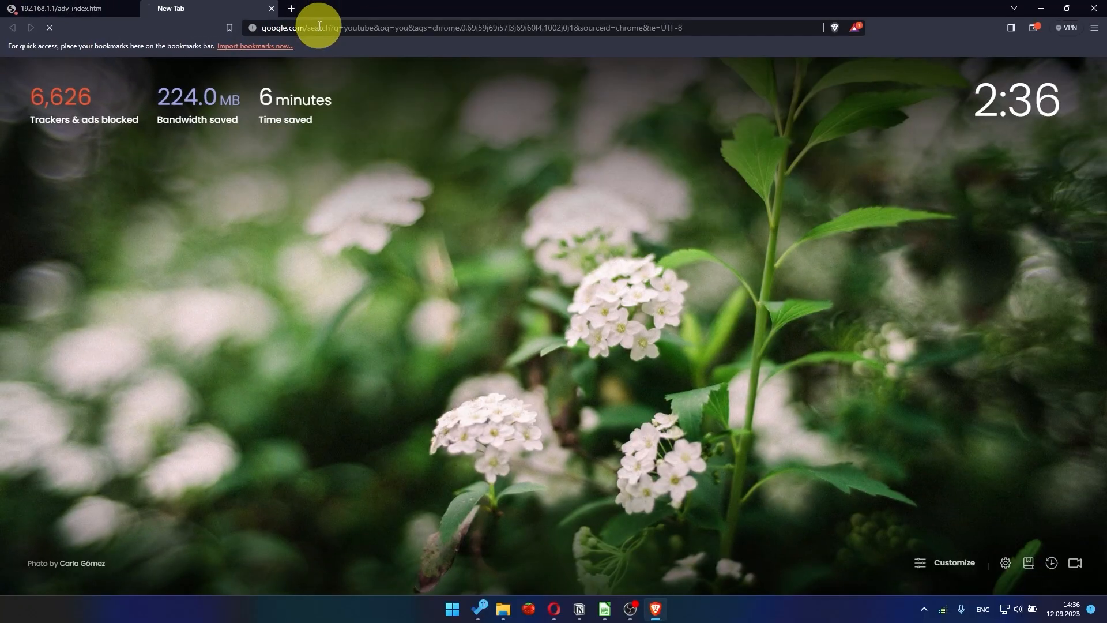